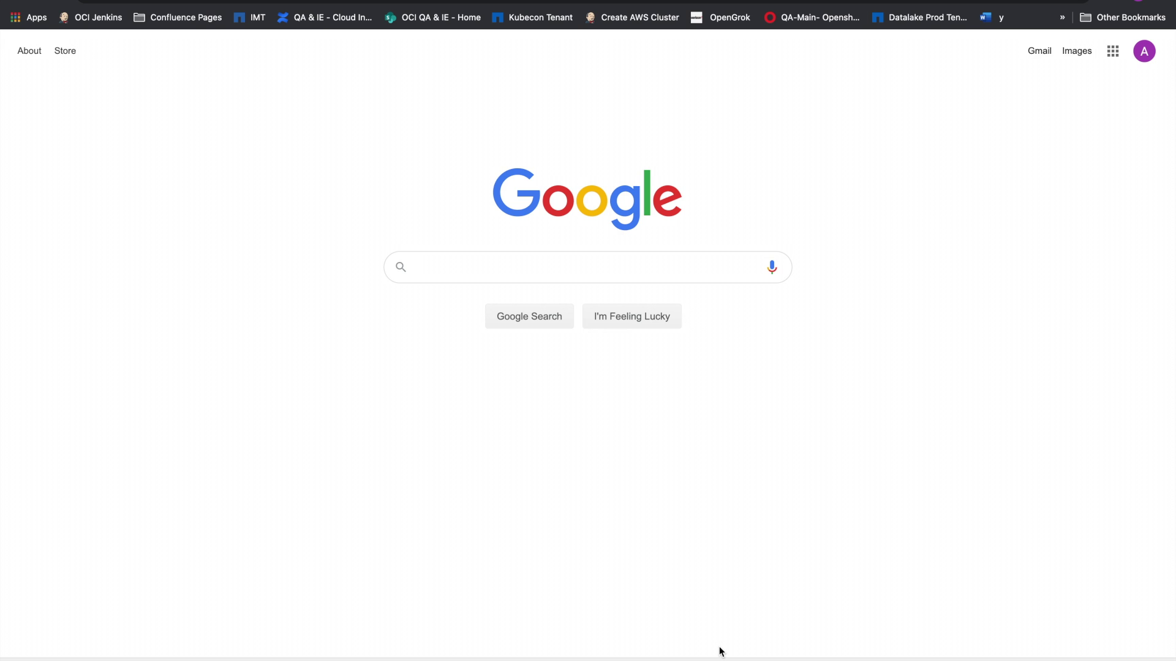
- Search Google for 'download roblox studio' and open the Roblox Studio create page
text(download ro)
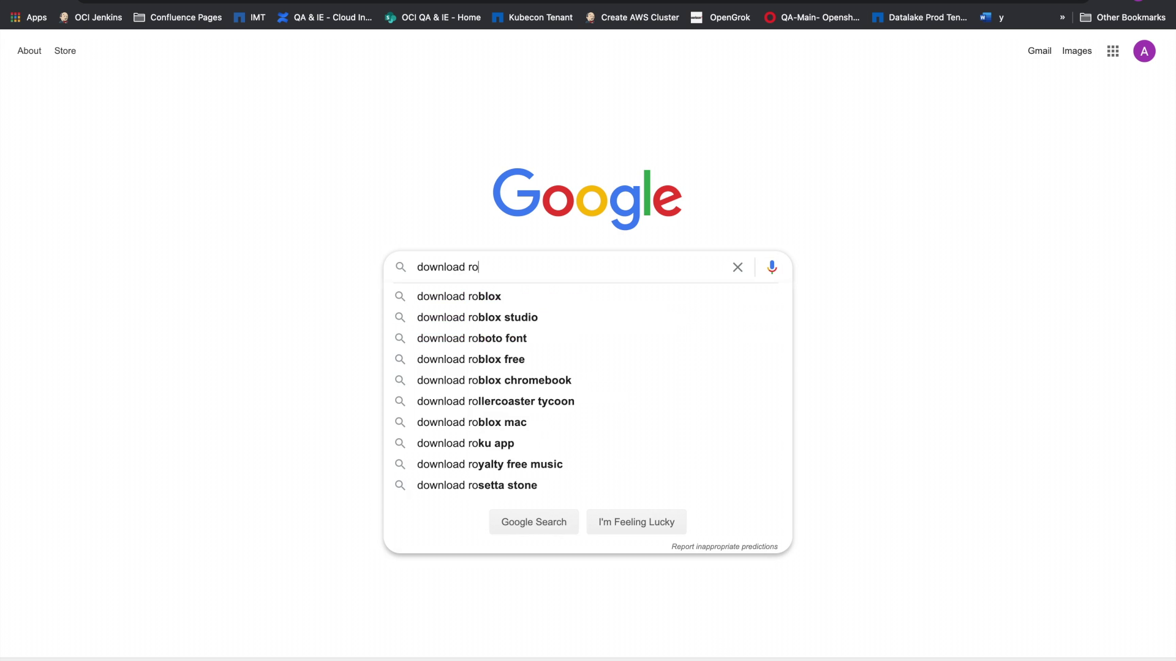
text(bl)
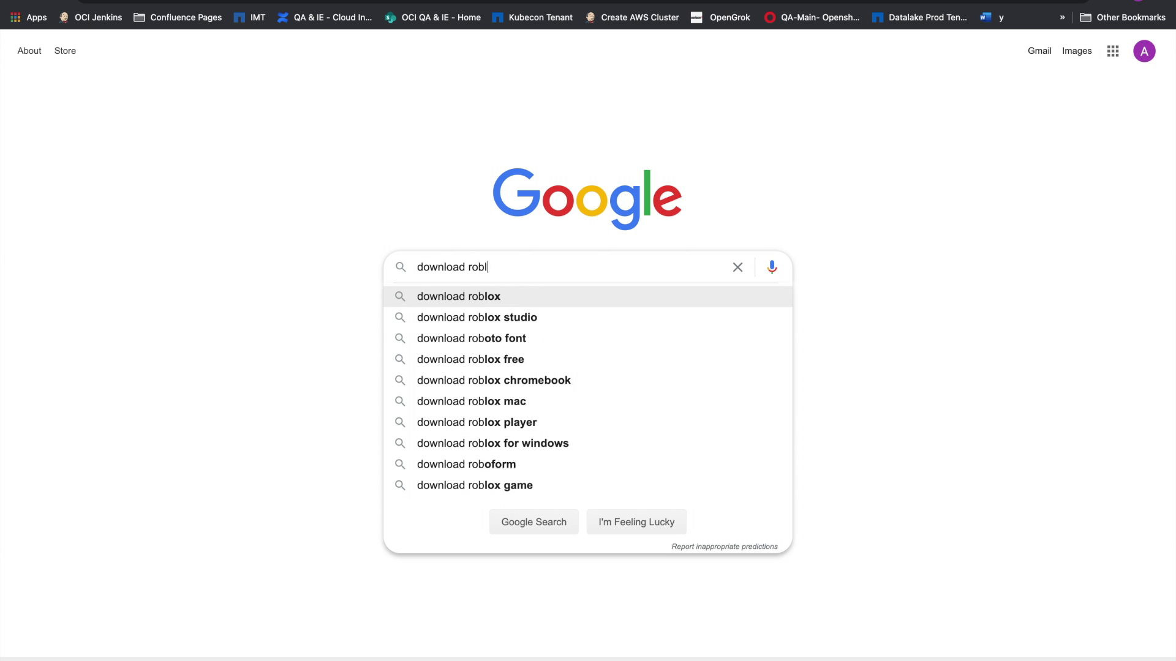
text(ox studio)
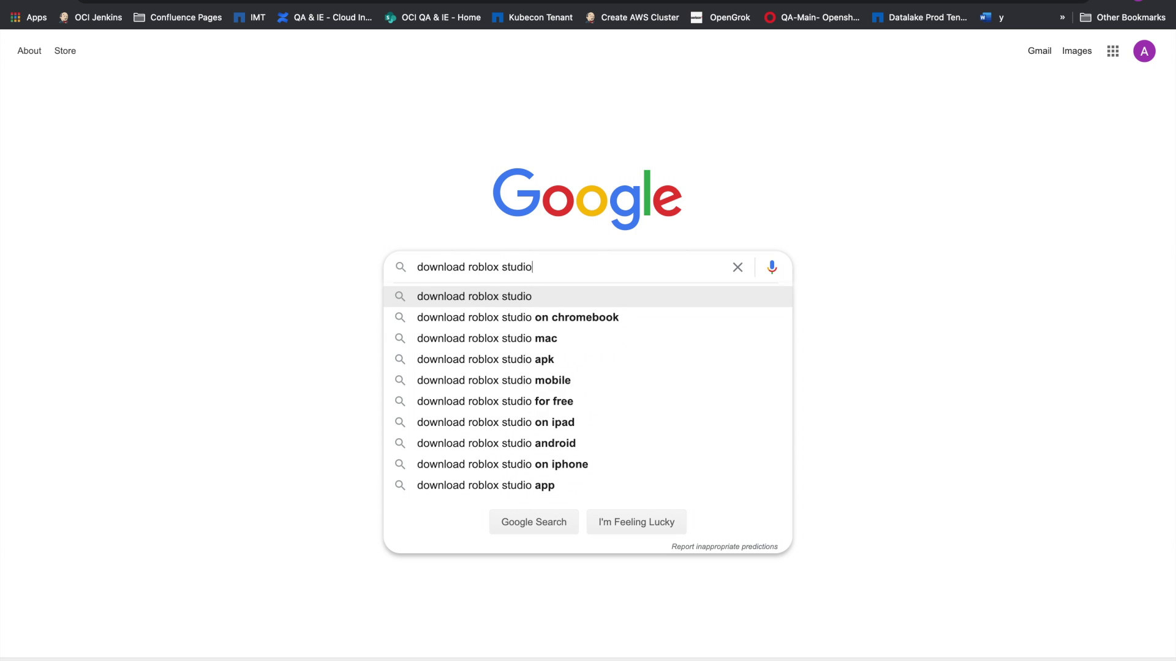
key(Return)
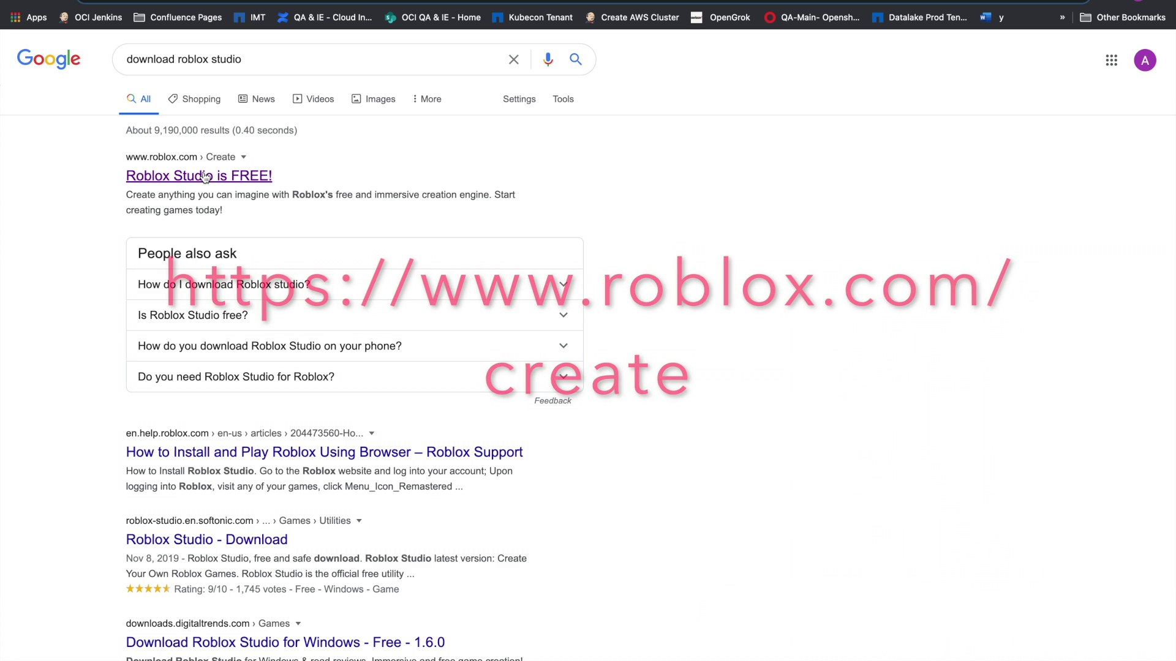
click(205, 177)
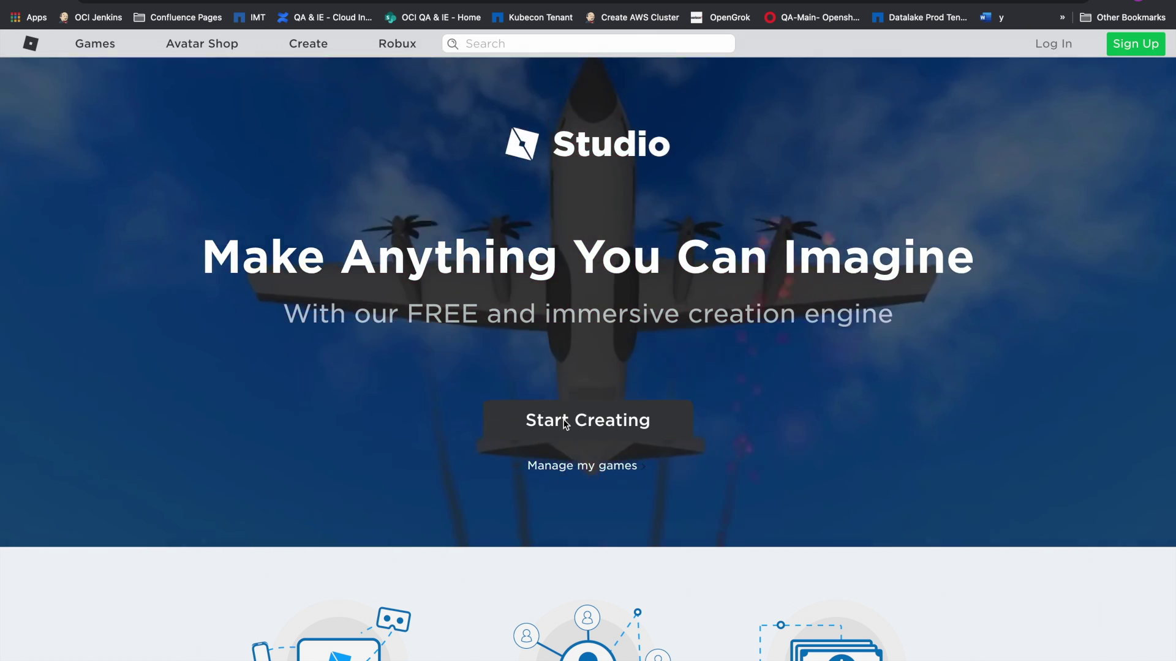
- Download the Roblox Studio installer via Start Creating and open it from the Downloads list
click(564, 424)
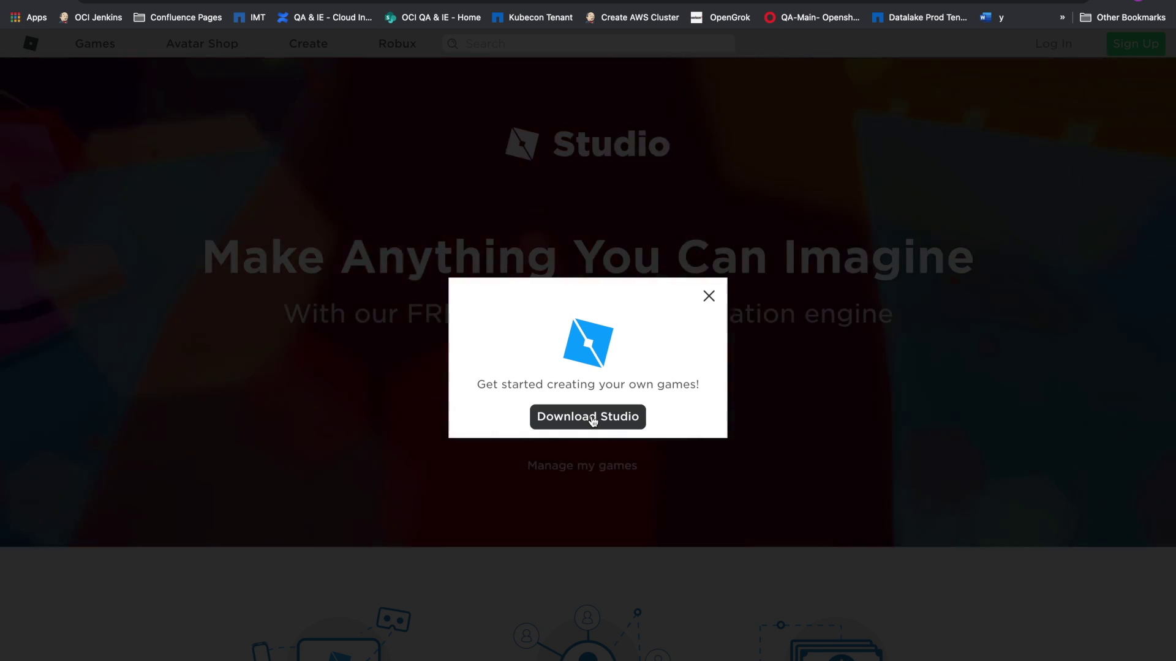
click(592, 421)
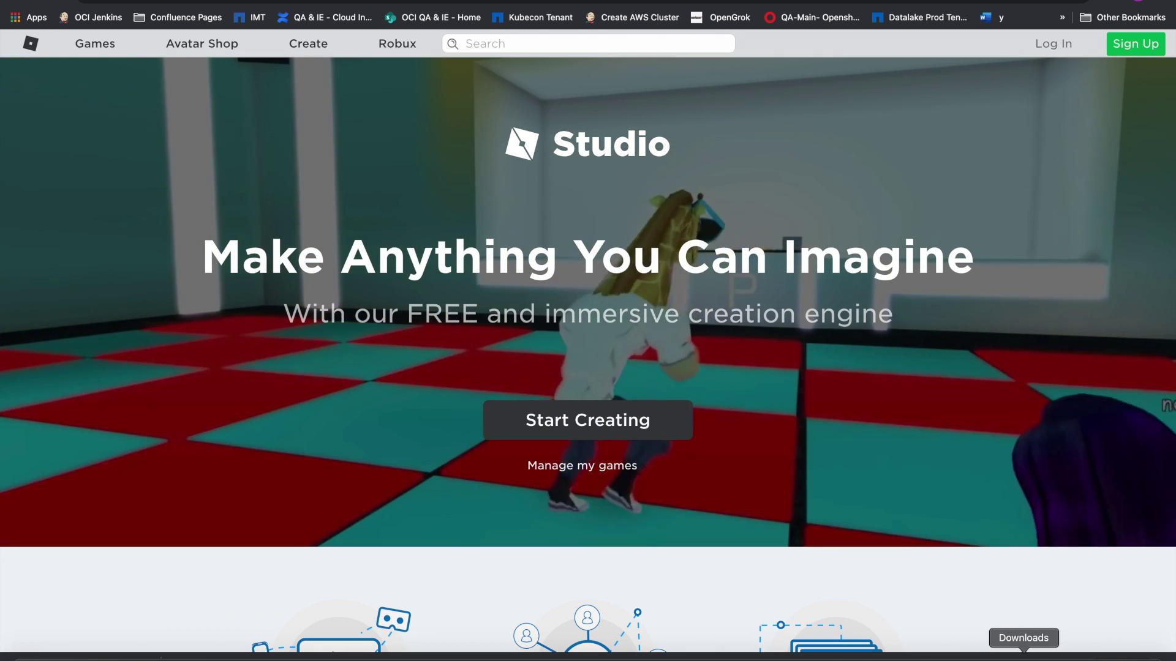
click(1023, 656)
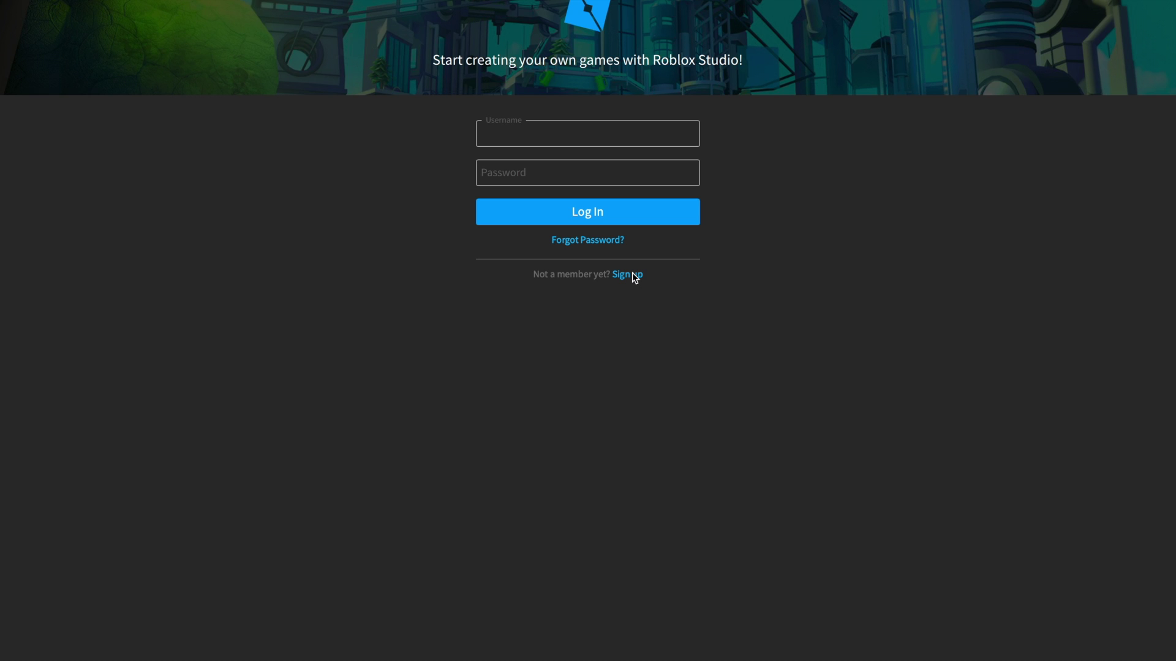
- Fill the Roblox sign-up form with birthday May 20, 2012 and submit it
click(632, 273)
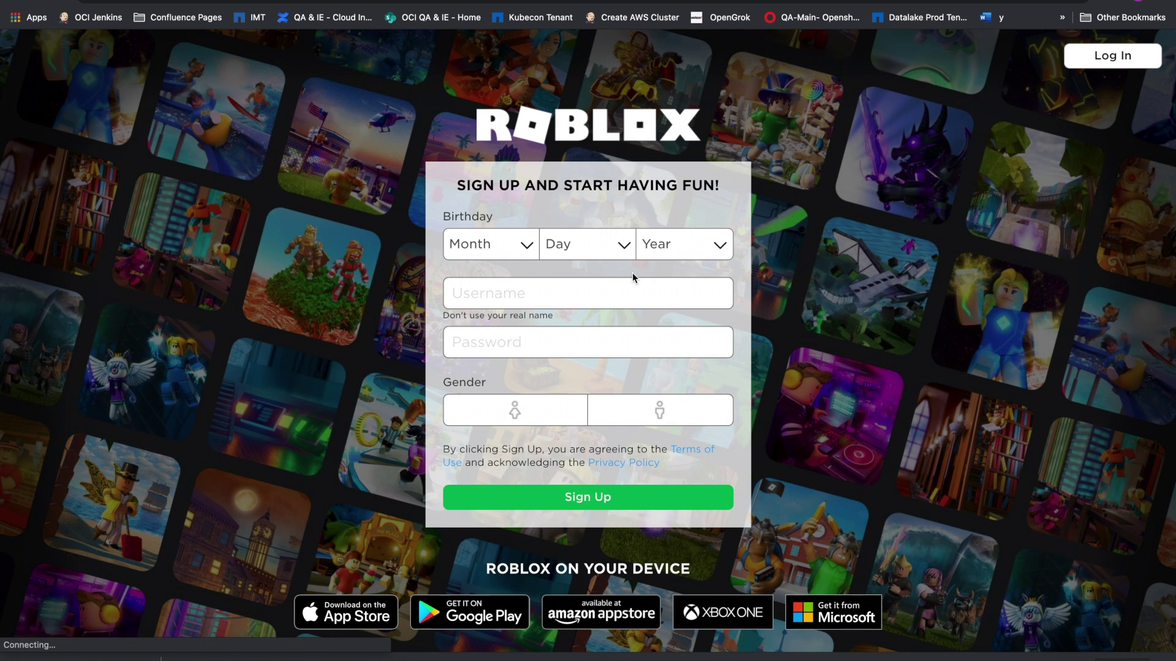
click(526, 244)
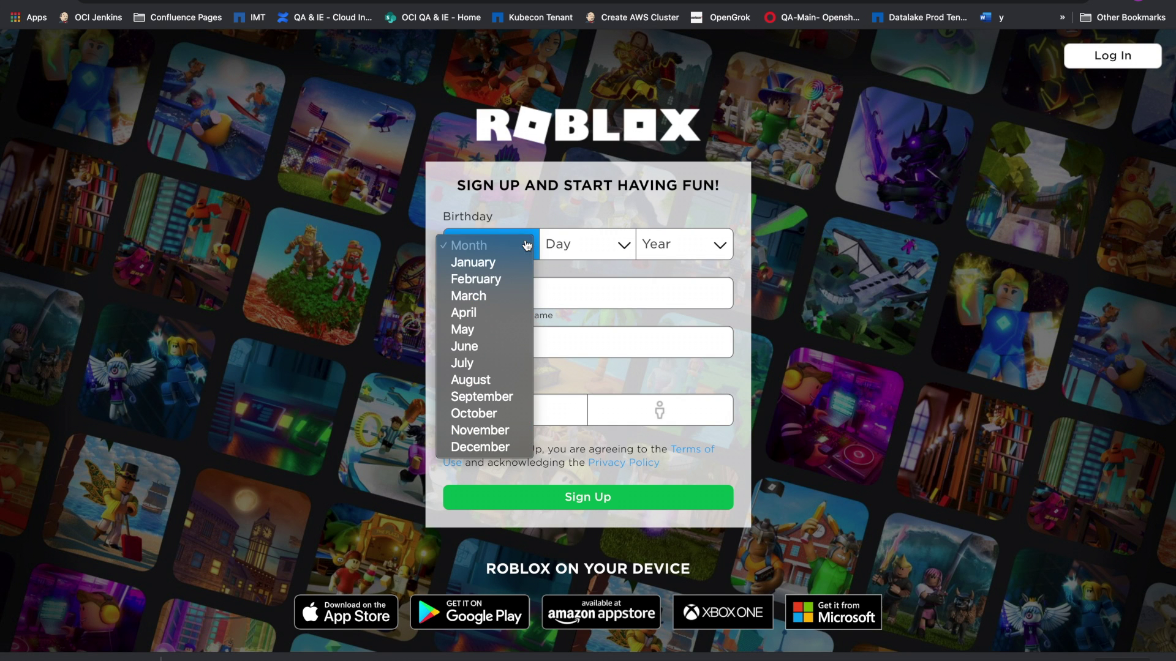
click(472, 332)
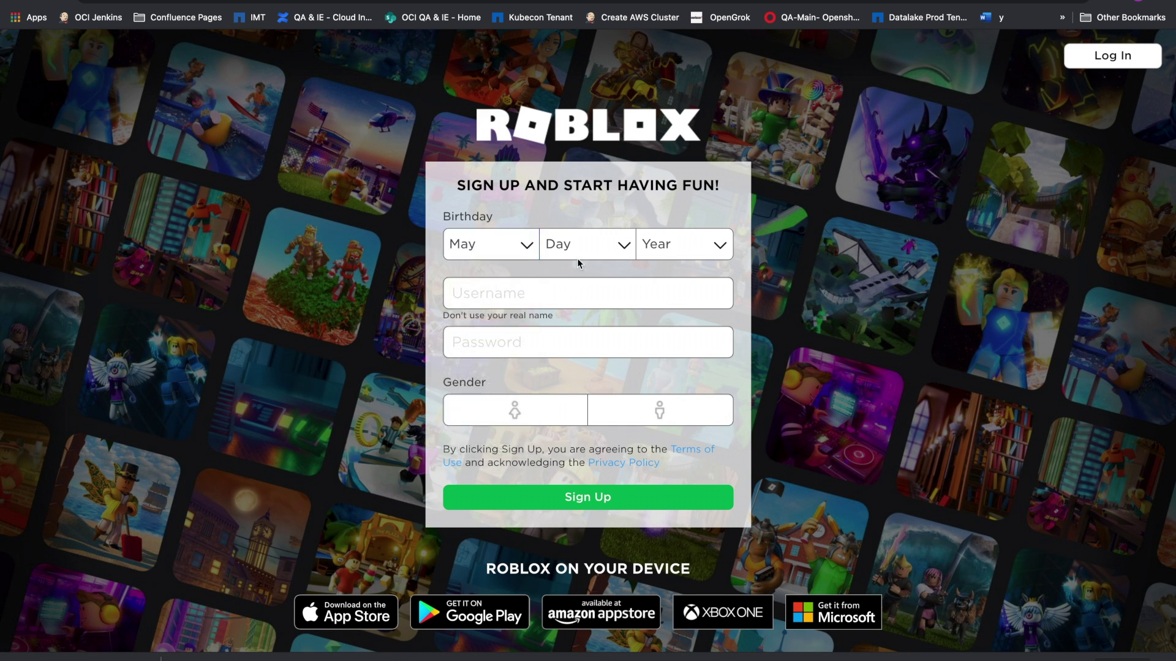
click(582, 250)
click(555, 583)
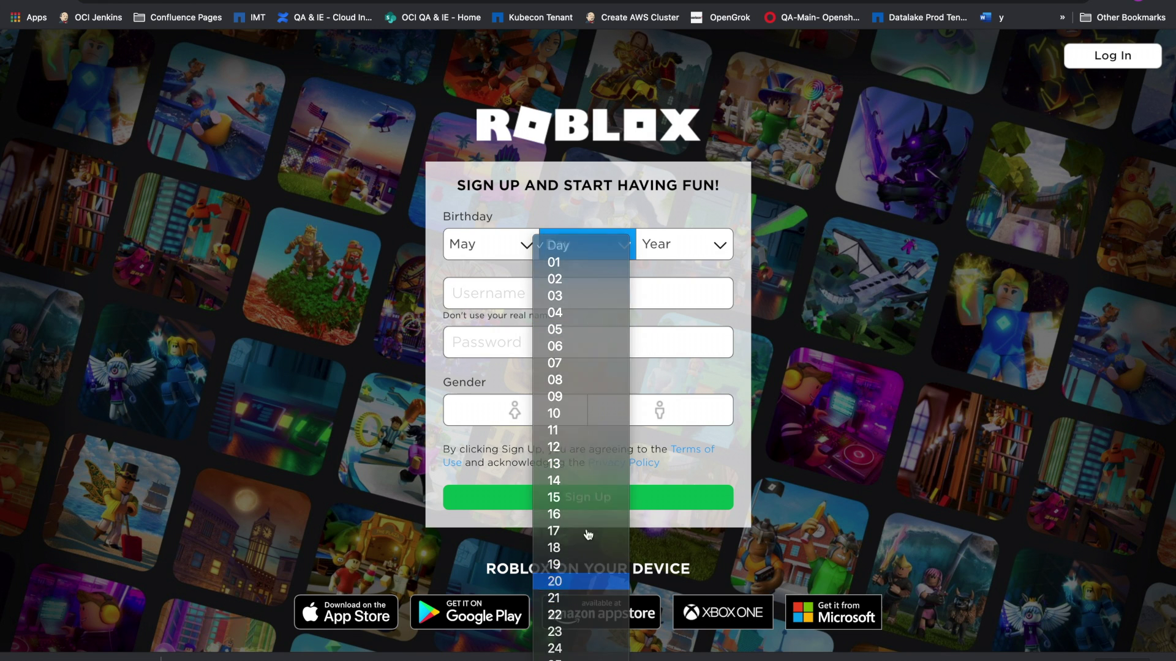
click(705, 242)
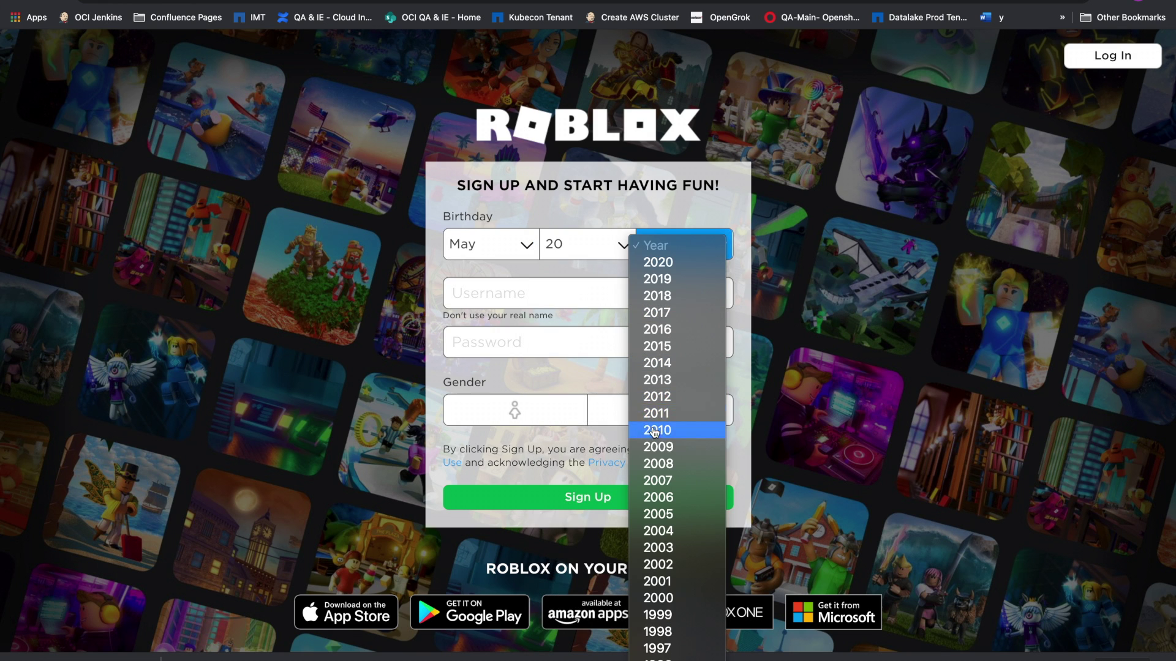
click(656, 398)
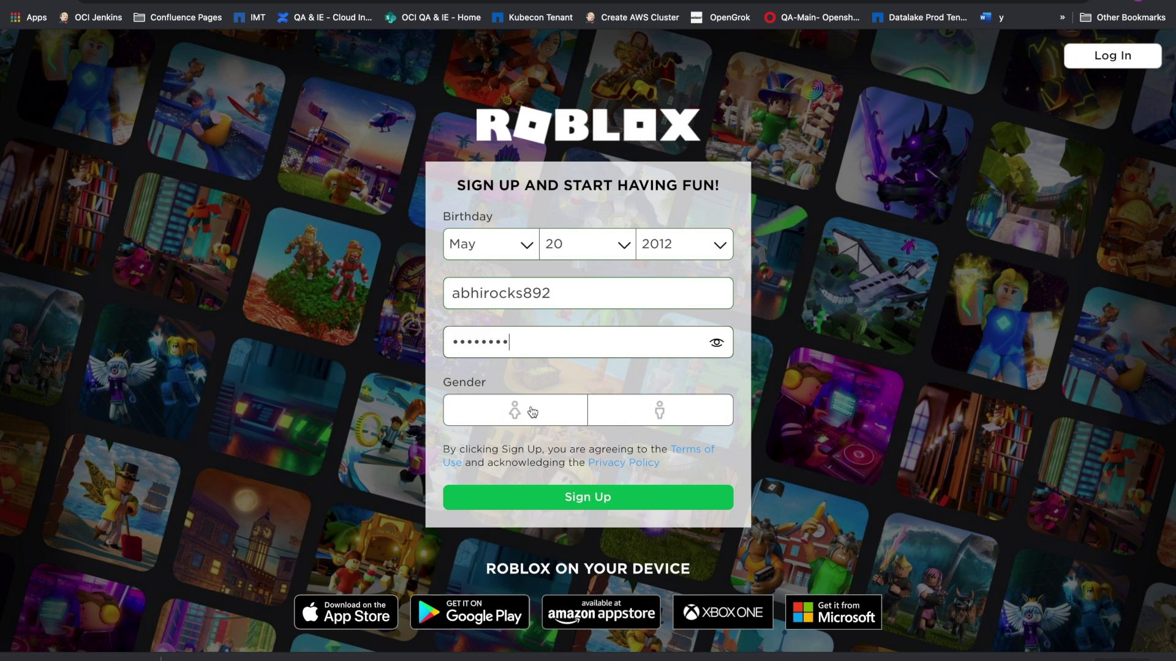
click(582, 499)
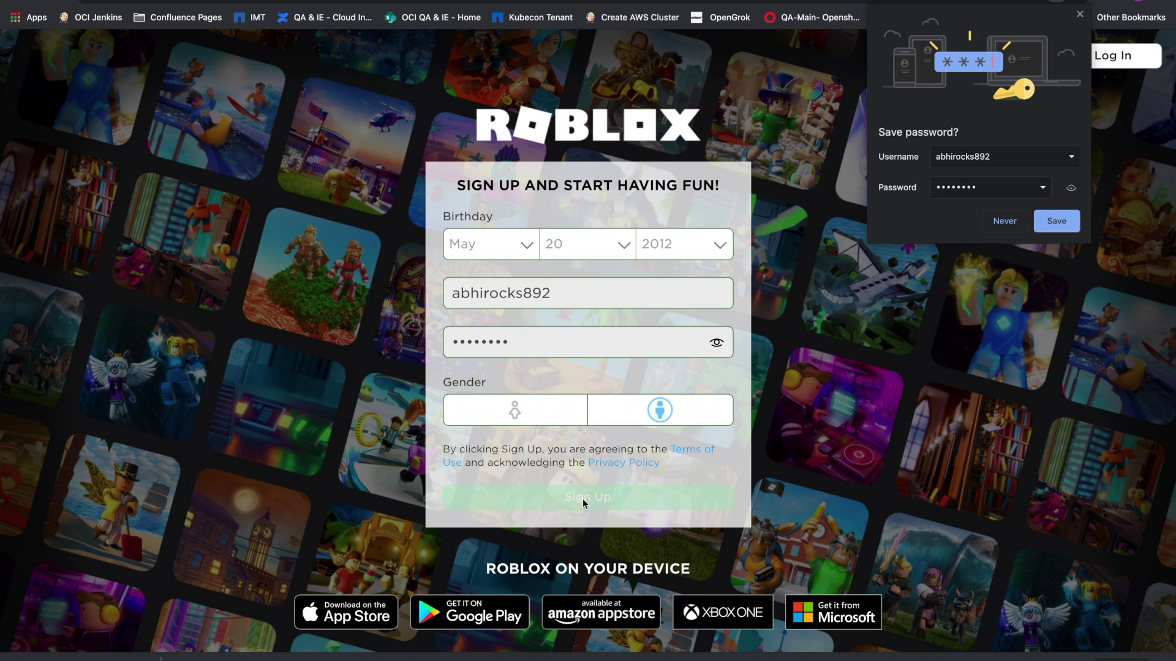
- Decline Chrome's password saving and return to the Roblox Studio create page signed in
click(1005, 222)
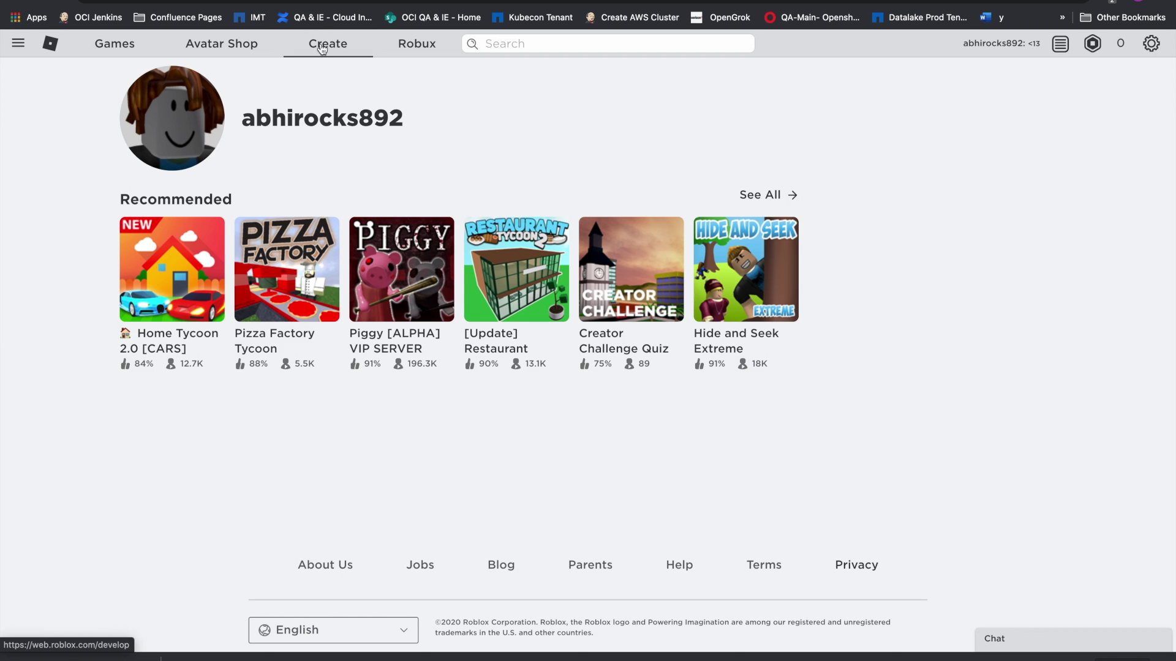
click(329, 48)
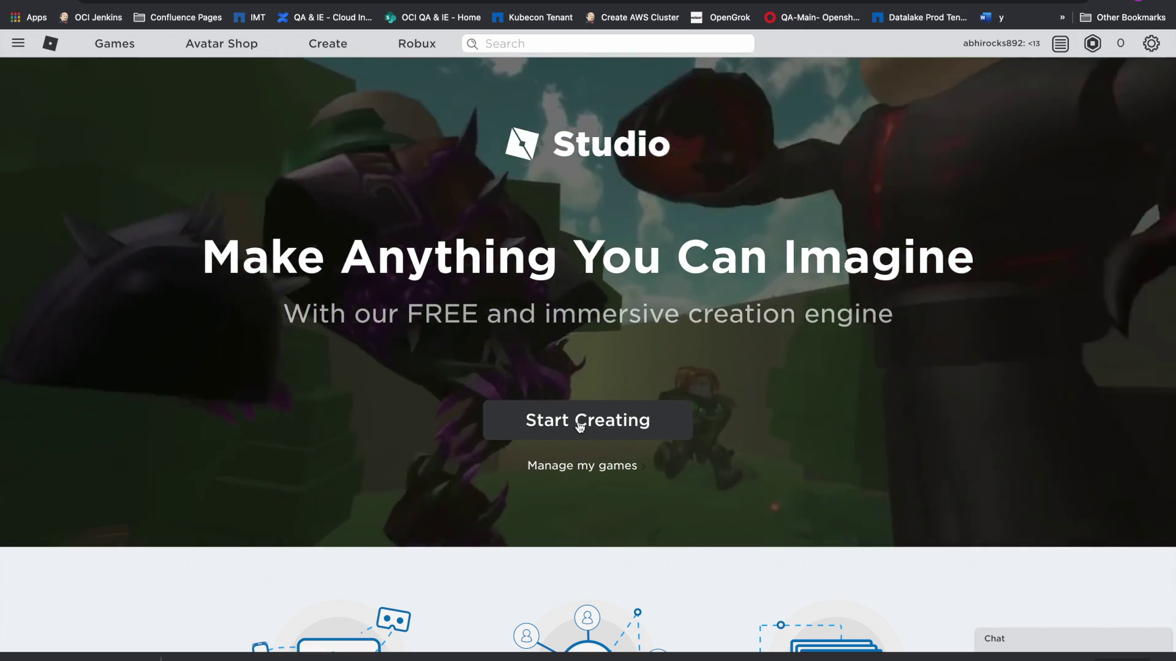
- Launch Roblox Studio from the website, allowing the browser to open RobloxStudio.app
click(579, 426)
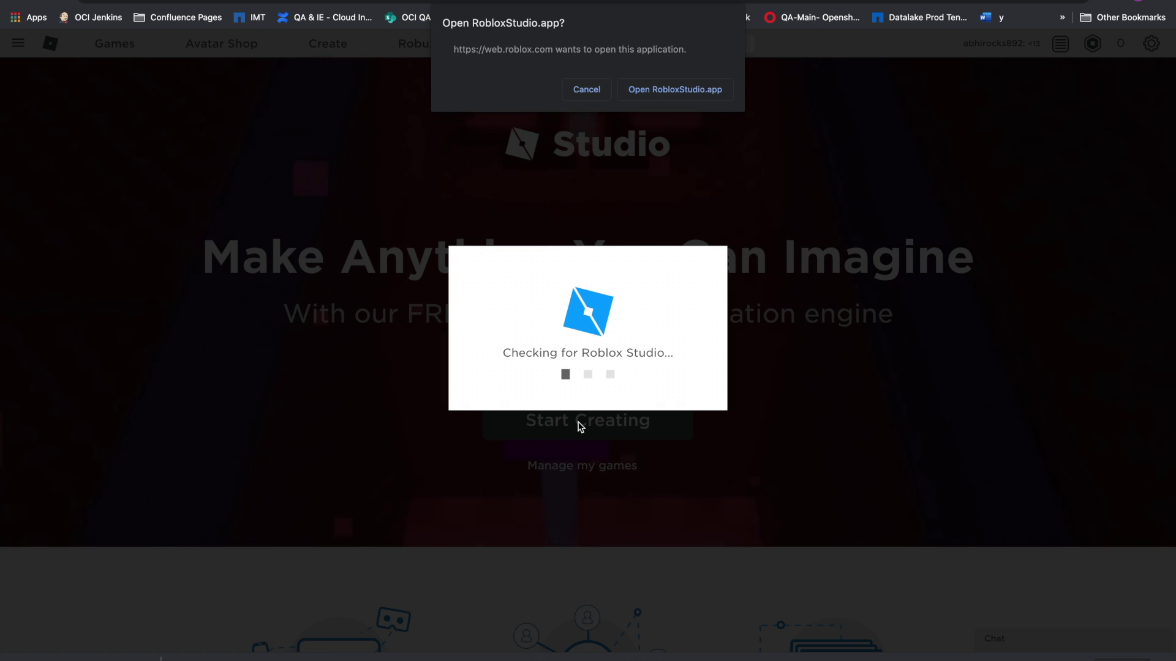
click(679, 91)
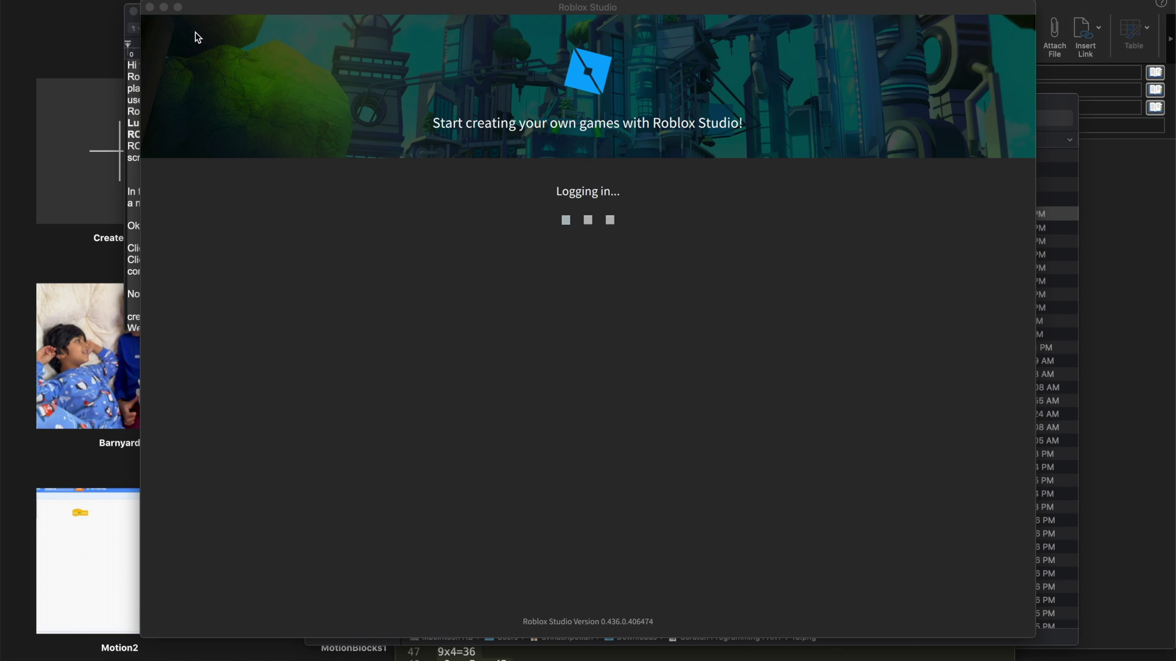
- Maximise the Studio start window and create a new place from the Baseplate template
click(178, 8)
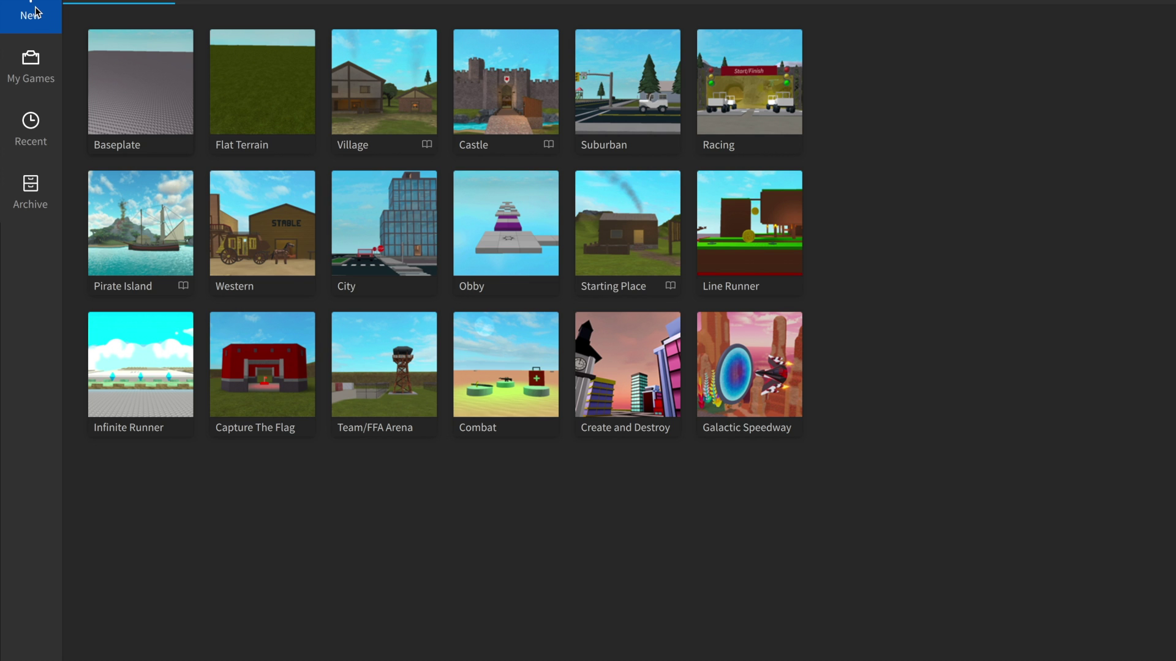
click(124, 93)
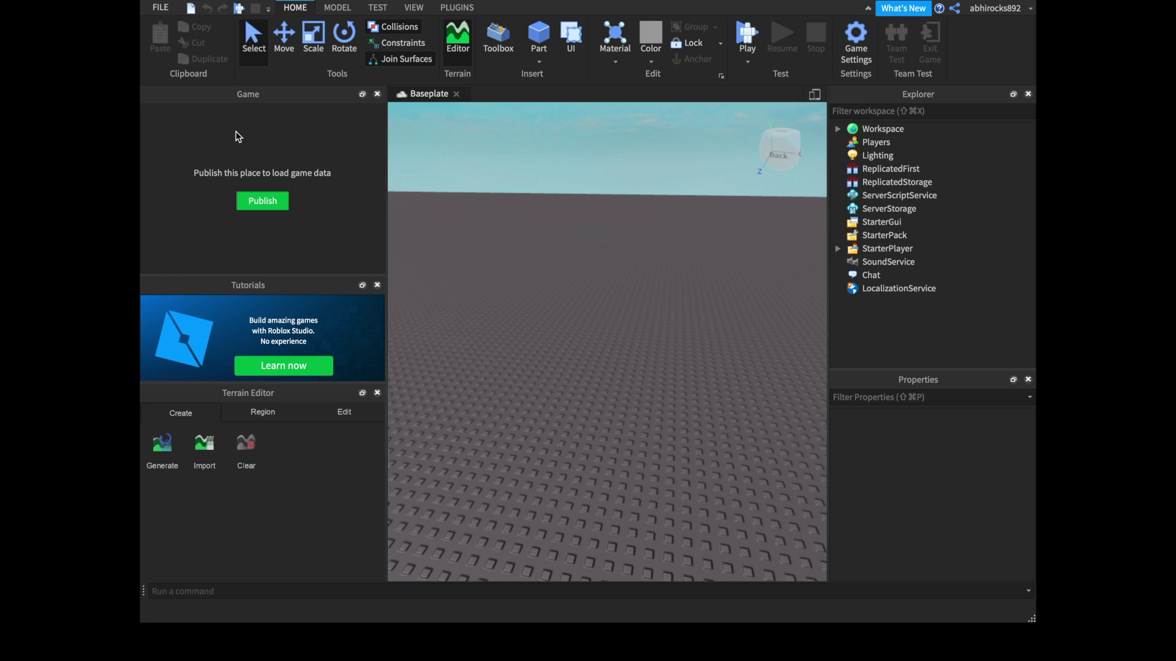
- Expand Workspace in Explorer to list Camera, Terrain, Script and Baseplate
scroll(224, 34, down, 3)
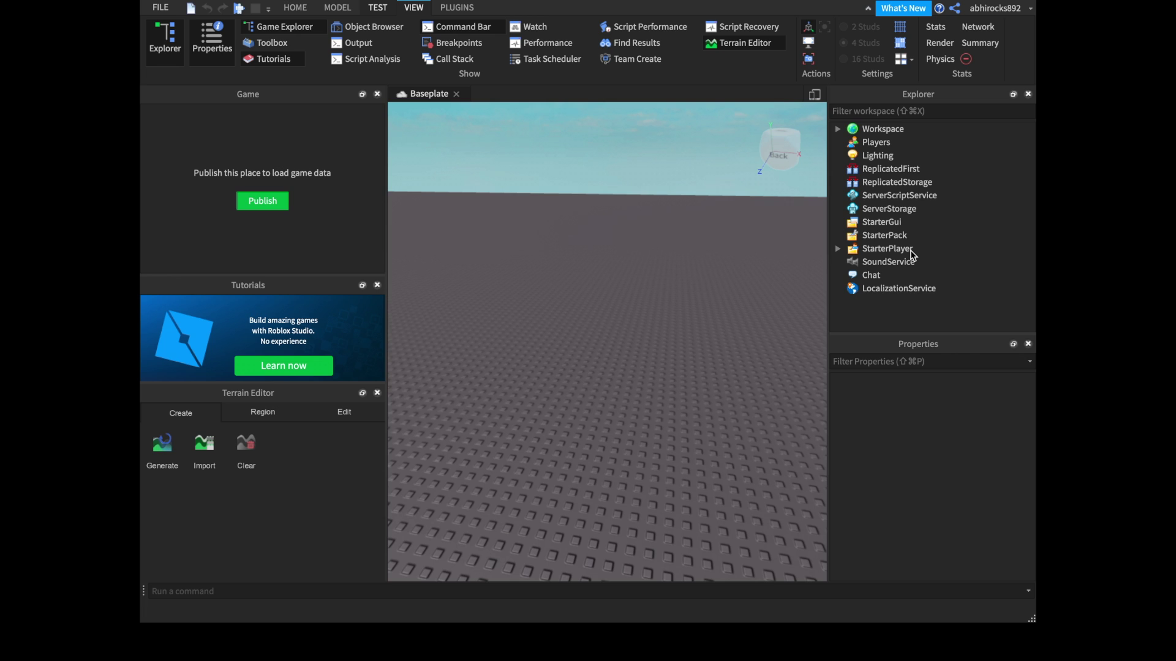
click(839, 129)
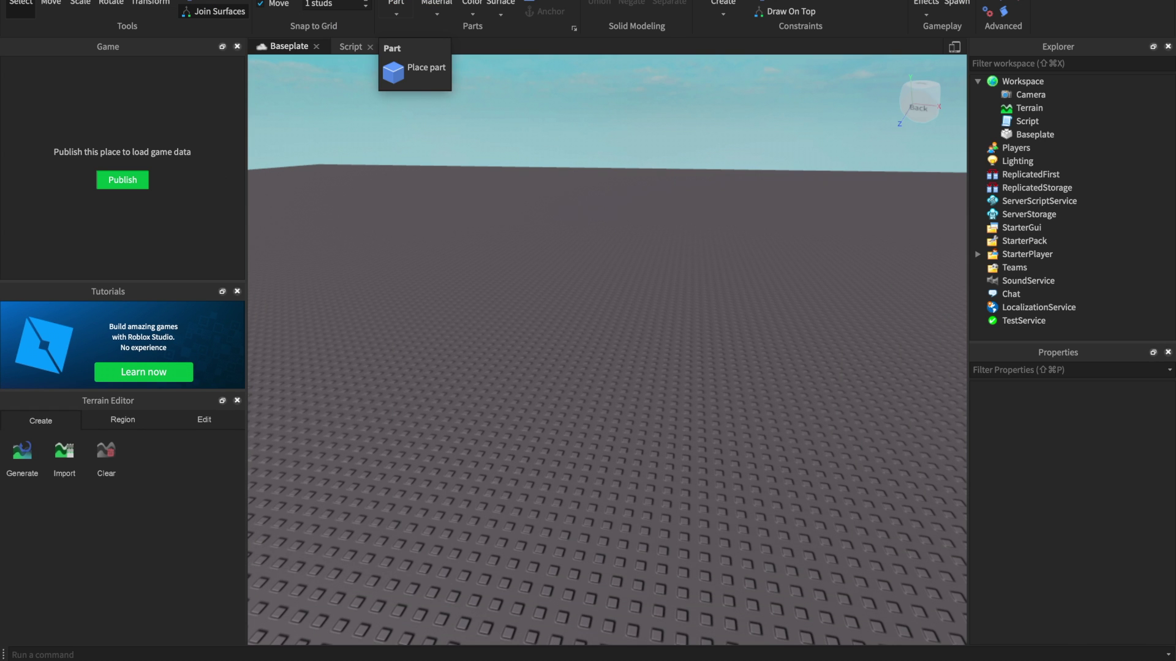
- Insert a new block Part onto the baseplate and select it
click(407, 2)
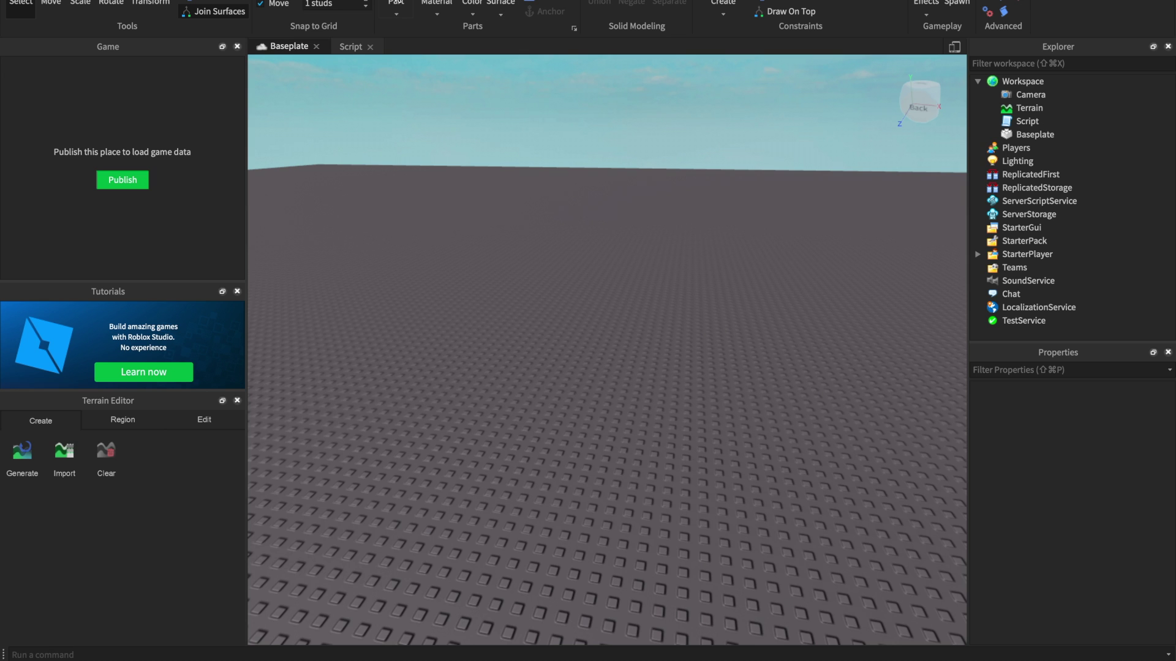
click(396, 5)
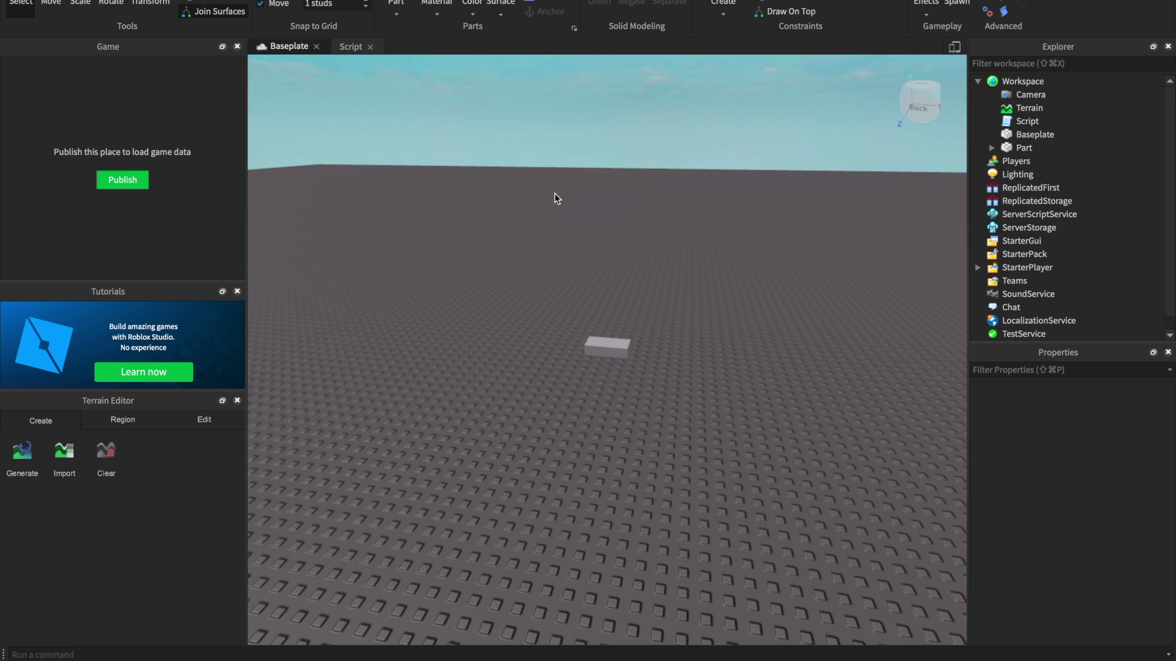
click(609, 346)
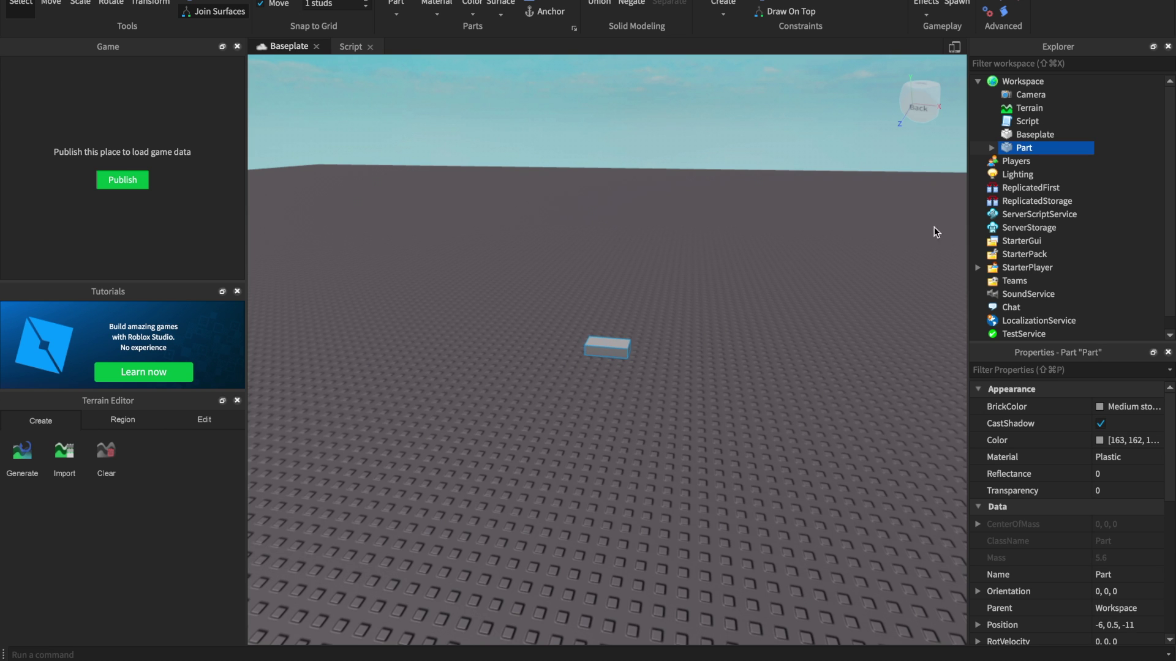
- Expand the Part under Workspace to show its Weld child and browse its properties
mouse_move(1023, 148)
mouse_down()
mouse_move(1024, 161)
mouse_move(980, 81)
mouse_up()
click(978, 80)
click(989, 148)
click(613, 344)
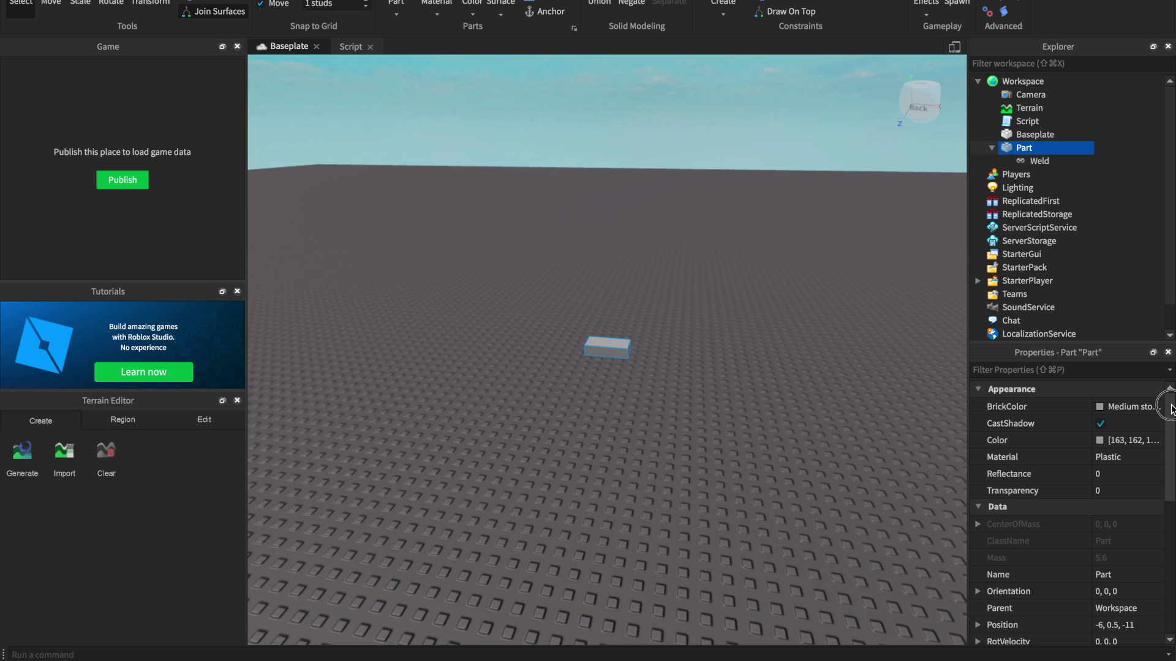
drag(1171, 409, 1171, 403)
drag(1170, 456, 1167, 574)
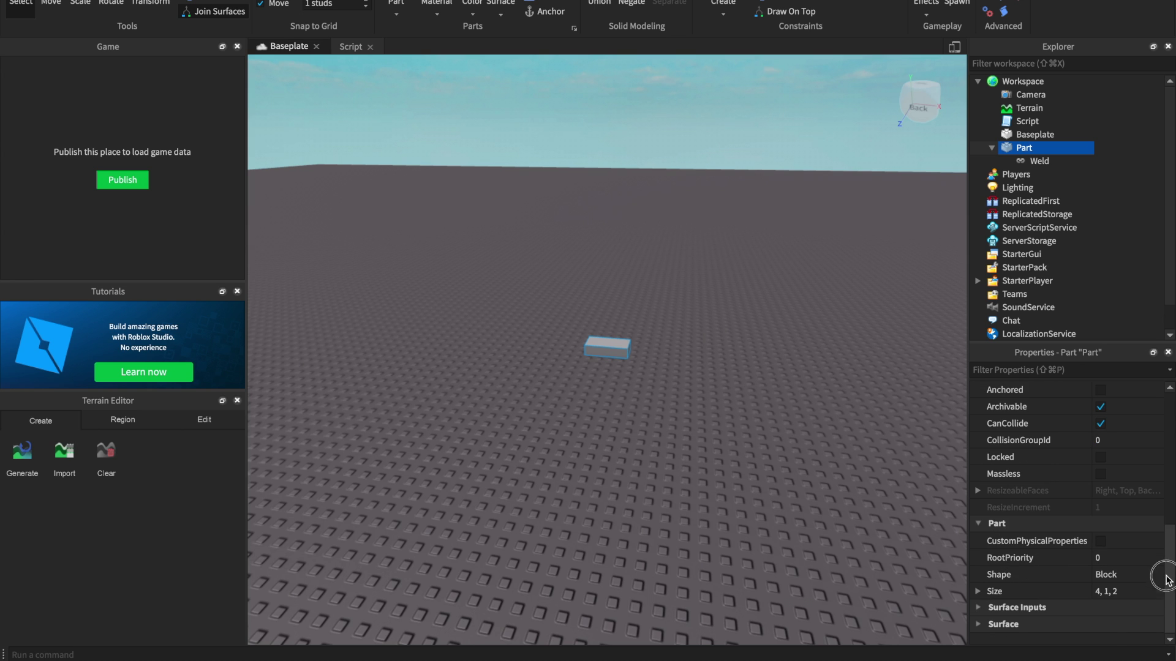
drag(1167, 573, 1157, 438)
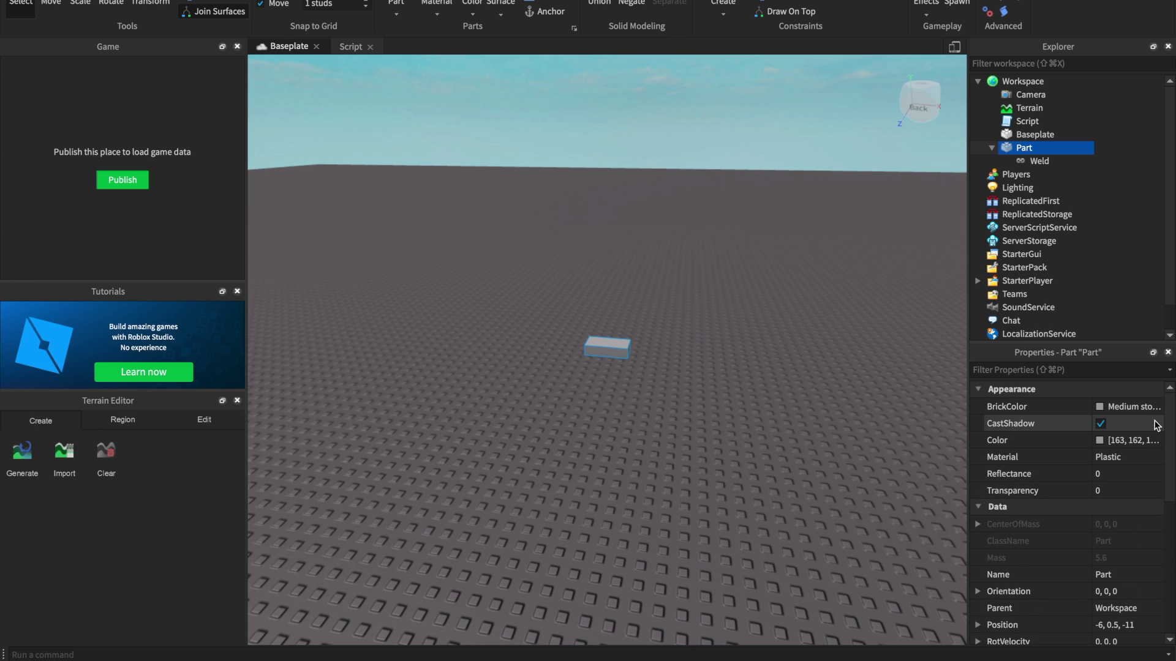